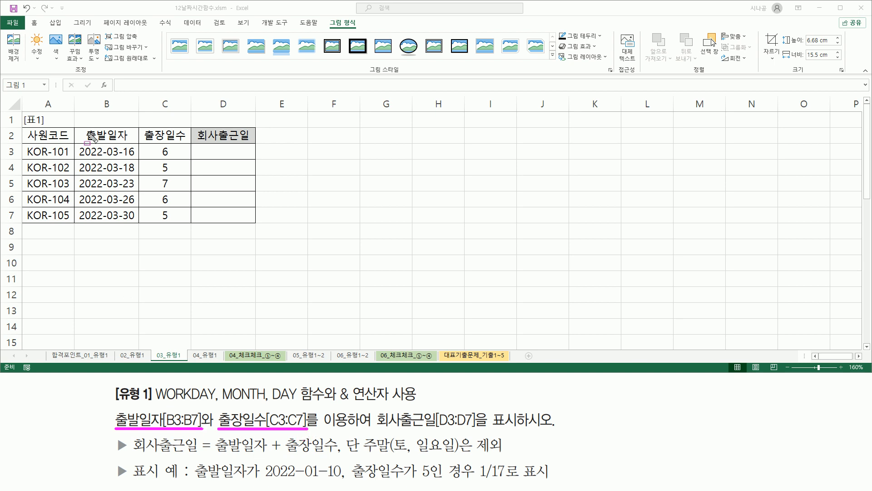
Step: Review the task text for filling 회사출근일 D3:D7 from 출발일자 and 출장일수 with weekends excluded
left_click_drag(83, 130, 126, 148)
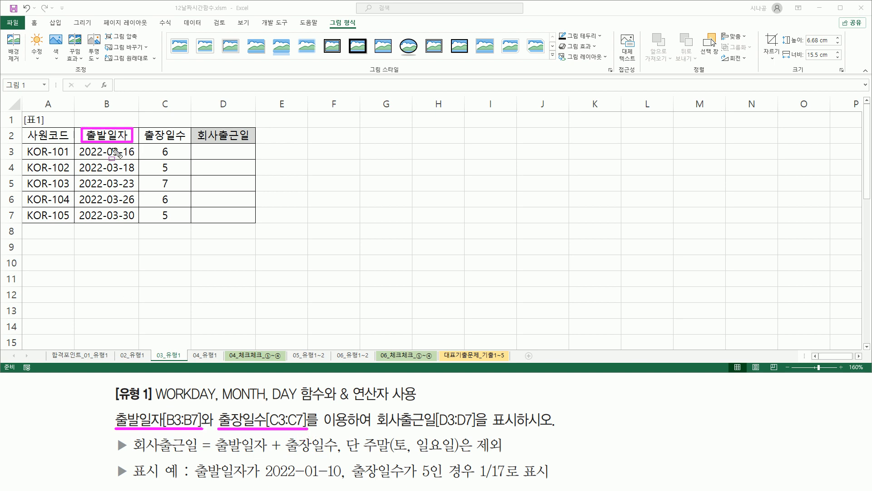
left_click(143, 129)
mouse_move(145, 135)
left_mouse_down()
mouse_move(188, 133)
mouse_move(188, 143)
left_mouse_up()
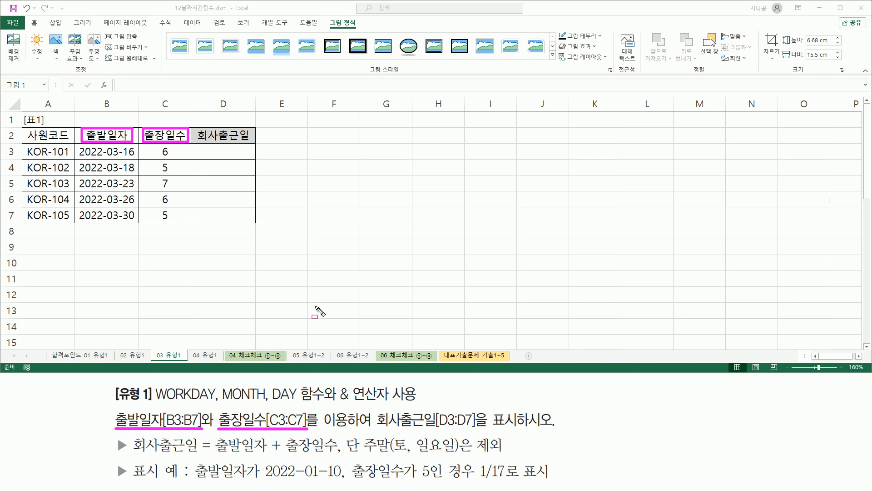
mouse_move(383, 428)
left_mouse_down()
mouse_move(500, 428)
mouse_move(519, 411)
left_mouse_up()
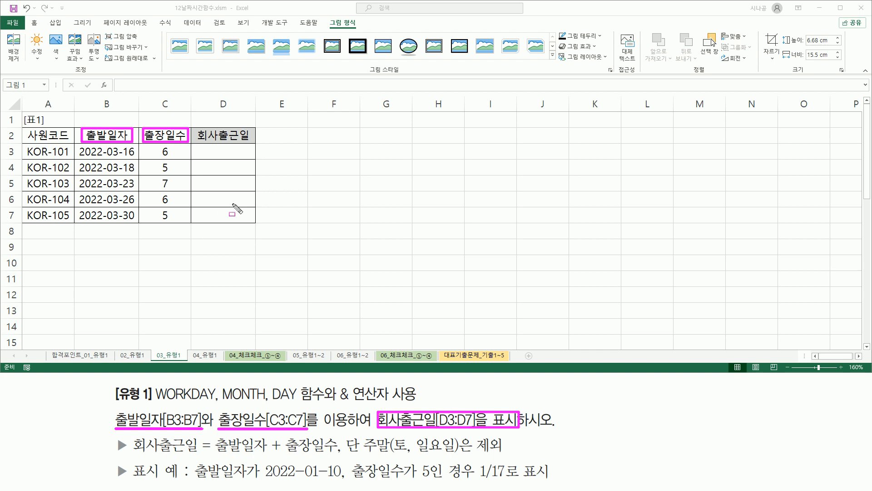
mouse_move(203, 147)
left_mouse_down()
mouse_move(234, 218)
mouse_move(249, 218)
left_mouse_up()
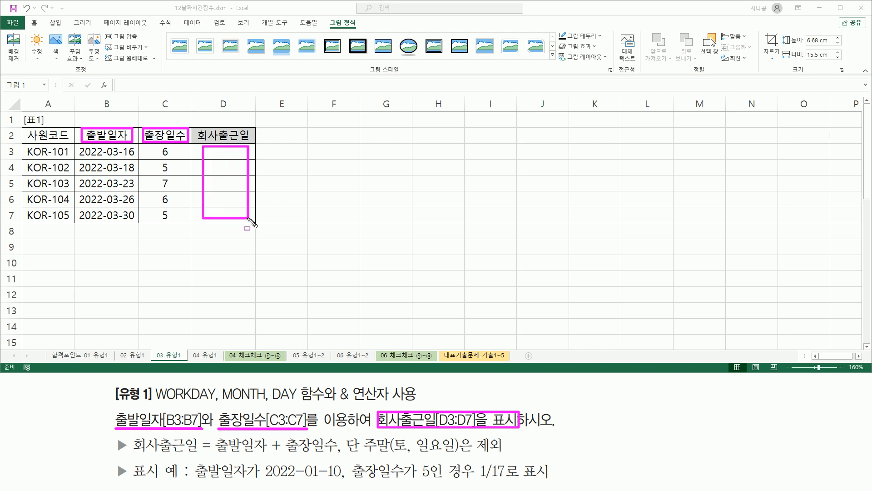
left_click_drag(131, 452, 340, 456)
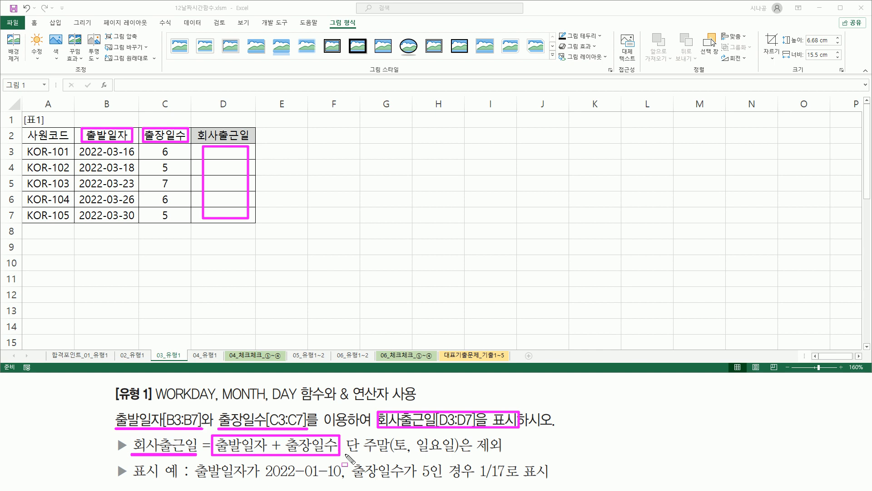
left_click_drag(345, 454, 504, 453)
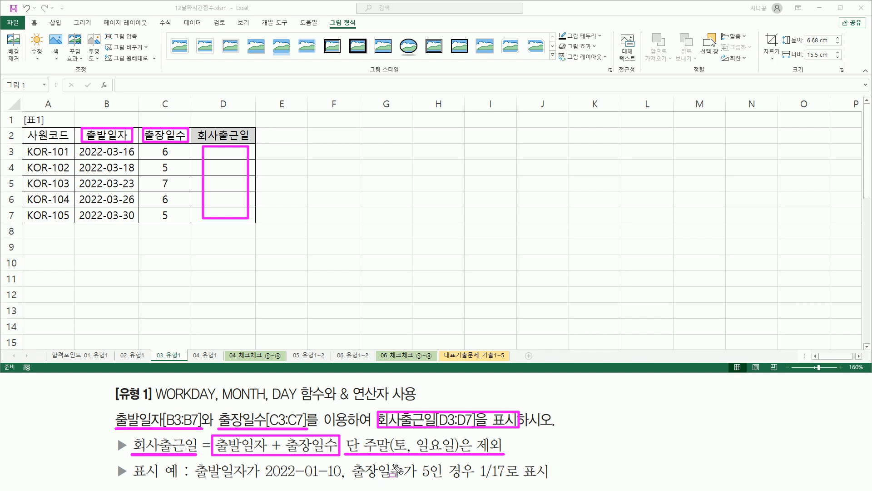
left_click_drag(155, 400, 210, 401)
key("Escape")
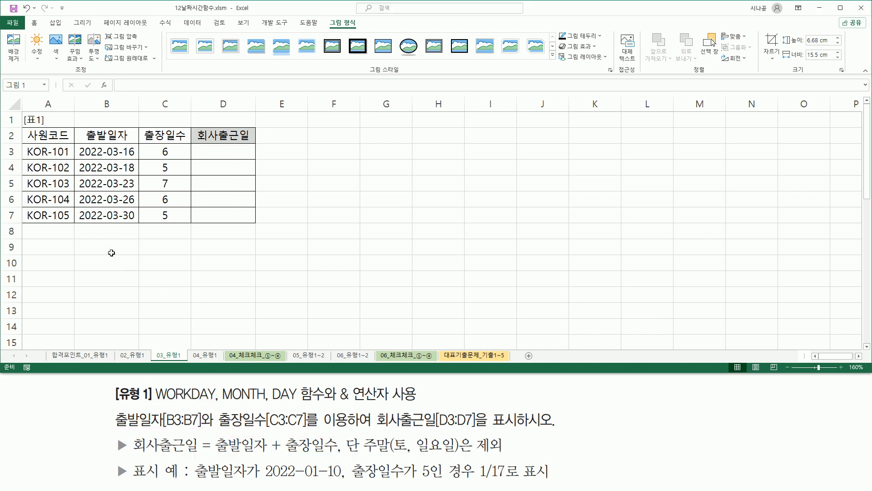
Step: Write the syntax note "workday( 시작날짜, 일수, 휴일날짜 )" in cell B9
left_click(110, 253)
type("ㅈ")
key("BackSpace")
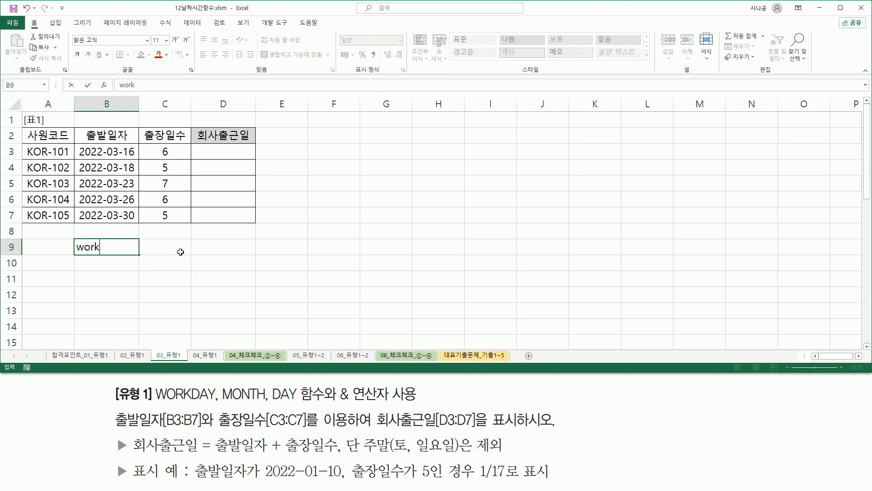
type("workday( 시작날짜")
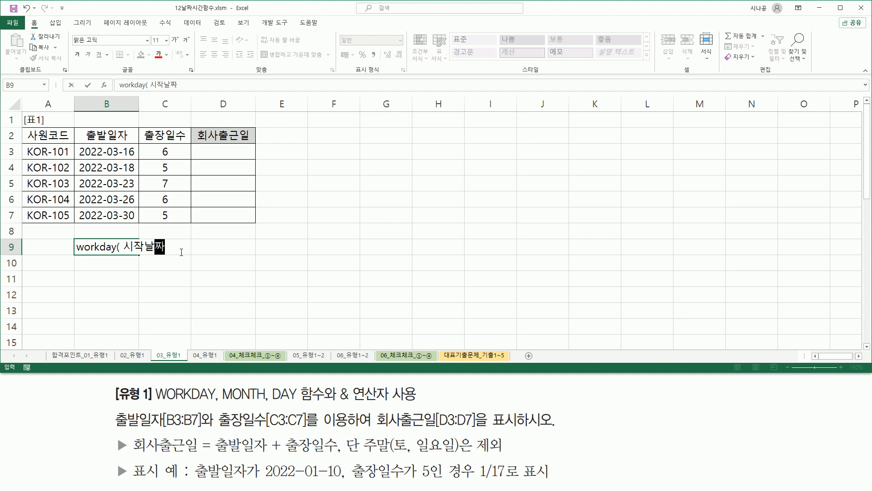
type(", 일수")
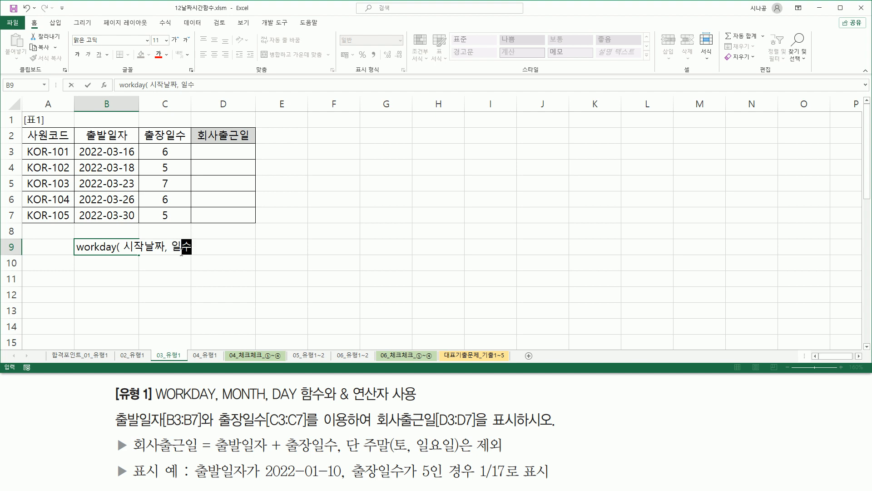
type(",")
type(" 휴일나")
type("날짜")
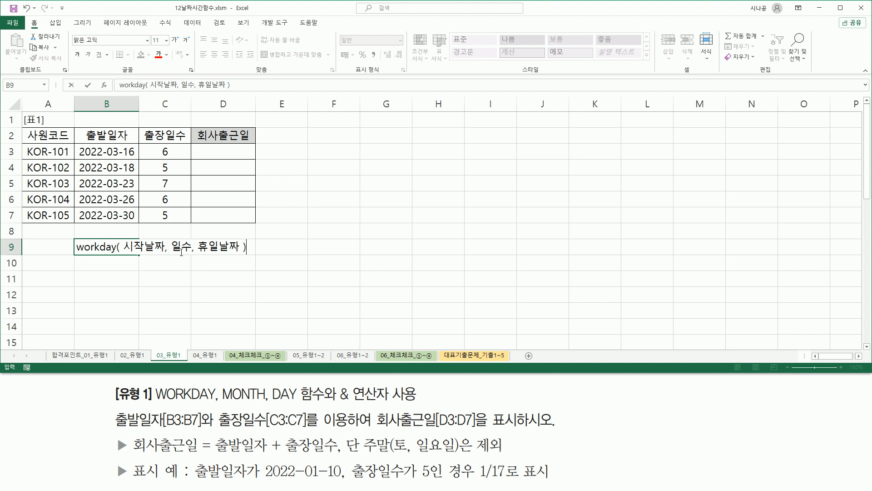
key("Return")
left_click(87, 316)
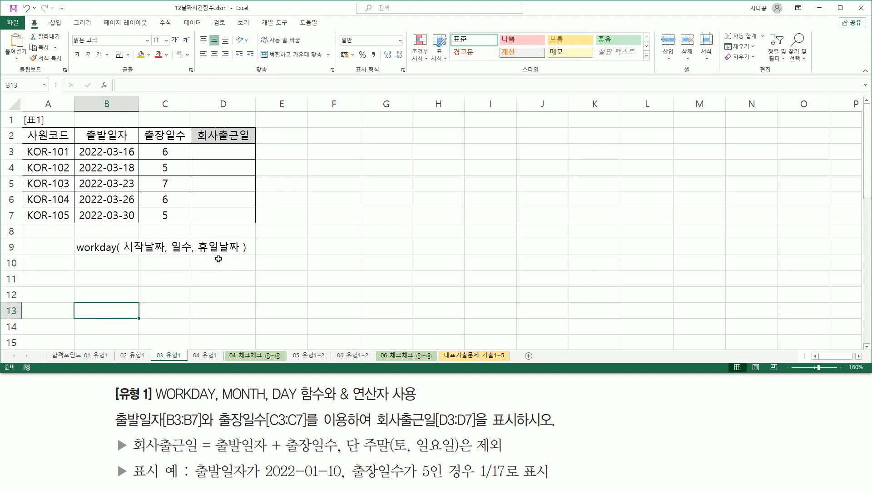
Step: Match the arguments in the syntax note to the start date in B3 and the day count in C3, disregarding 휴일날짜
left_click_drag(195, 247, 241, 247)
left_click_drag(78, 145, 139, 157)
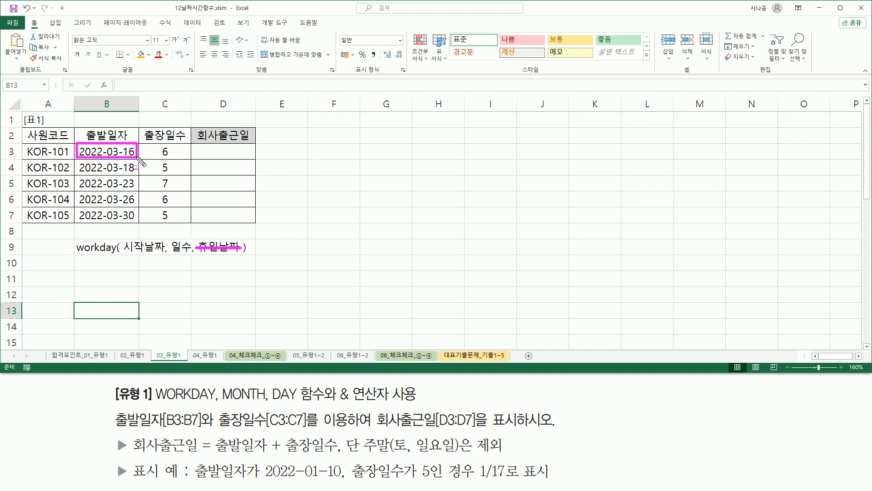
left_click_drag(123, 253, 162, 253)
mouse_move(171, 144)
left_mouse_down()
mouse_move(158, 152)
mouse_move(171, 156)
left_mouse_up()
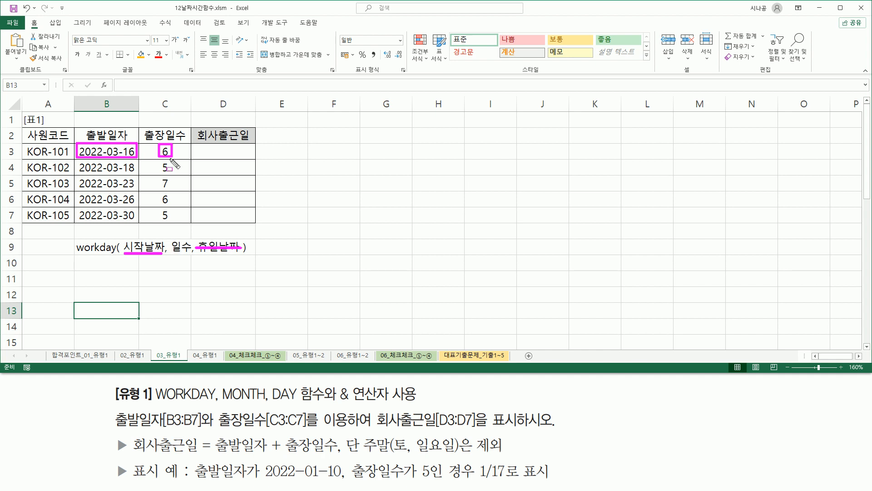
mouse_move(172, 239)
left_mouse_down()
mouse_move(171, 253)
mouse_move(191, 239)
left_mouse_up()
key("Escape")
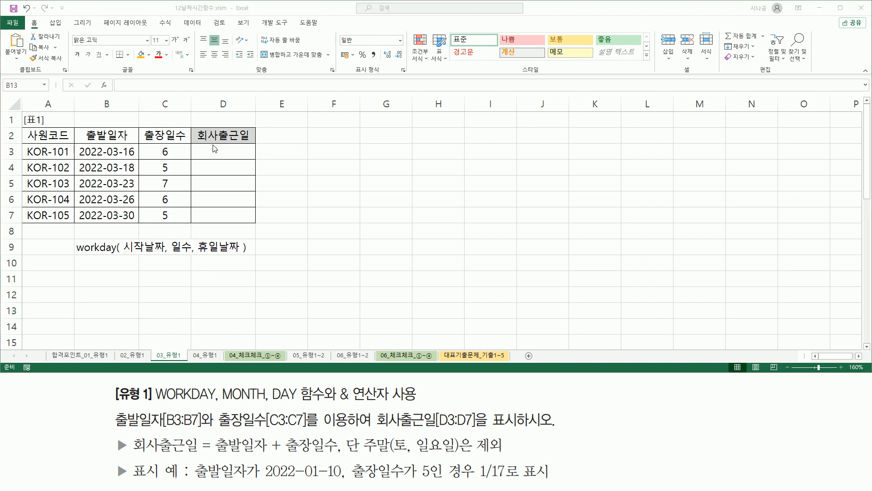
Step: Enter the formula =WORKDAY( B3, C3 ) in cell D3 to calculate the first 회사출근일
left_click(213, 151)
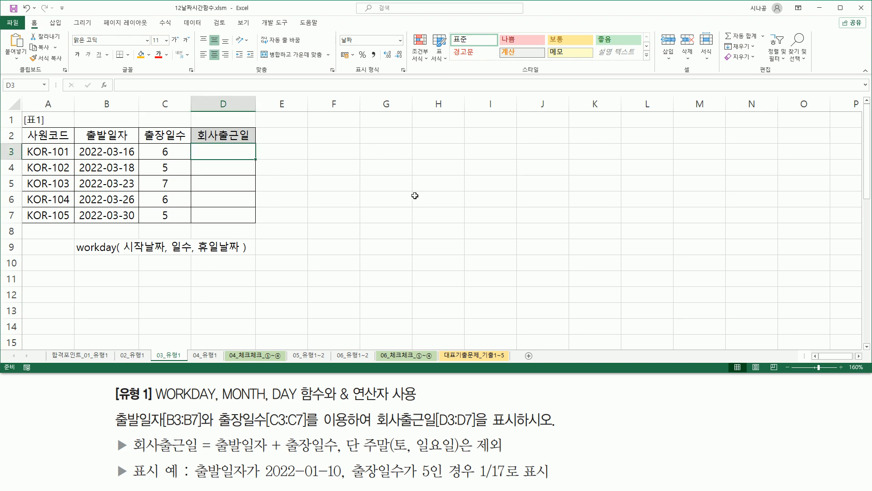
type("=")
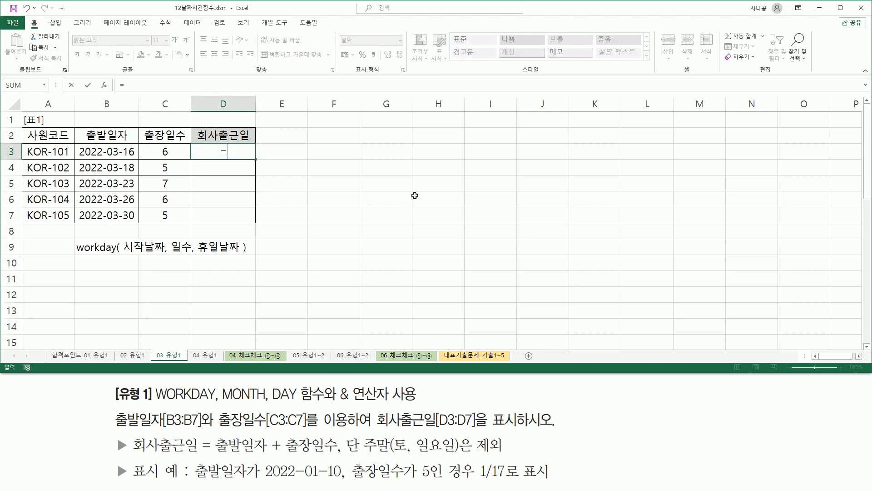
type("work")
key("Tab")
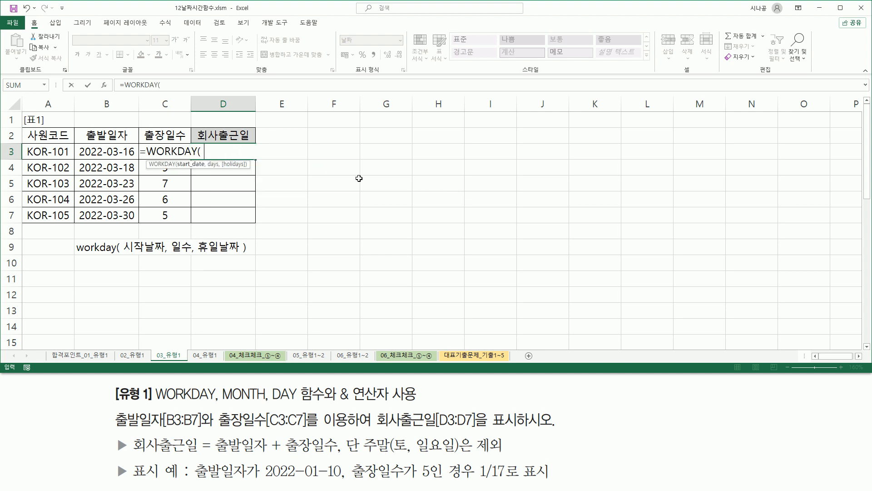
key("Left")
key("Left")
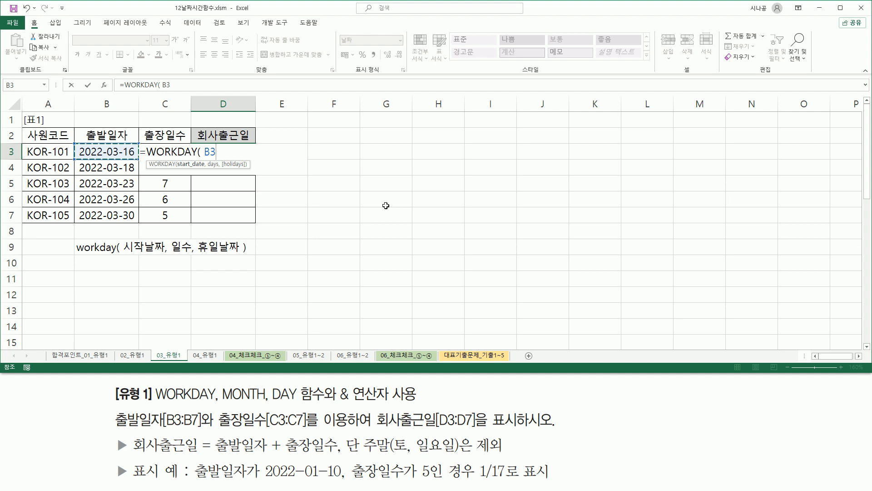
type(",")
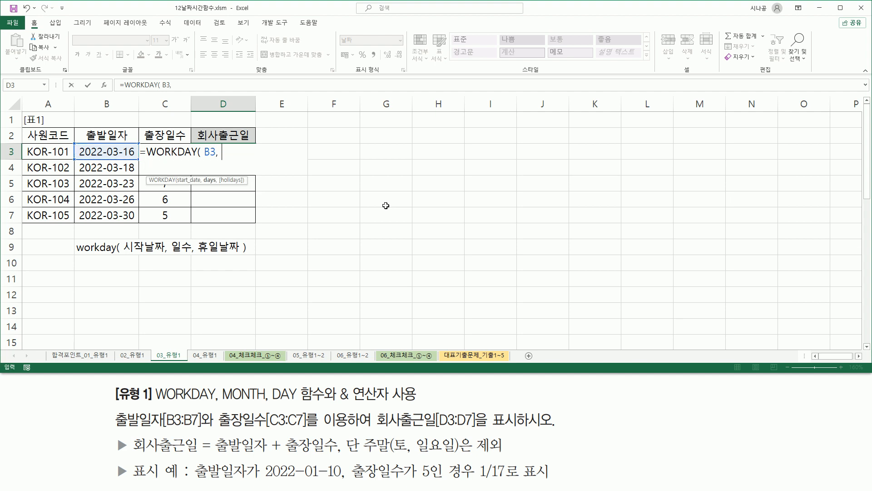
key("Left")
type(")")
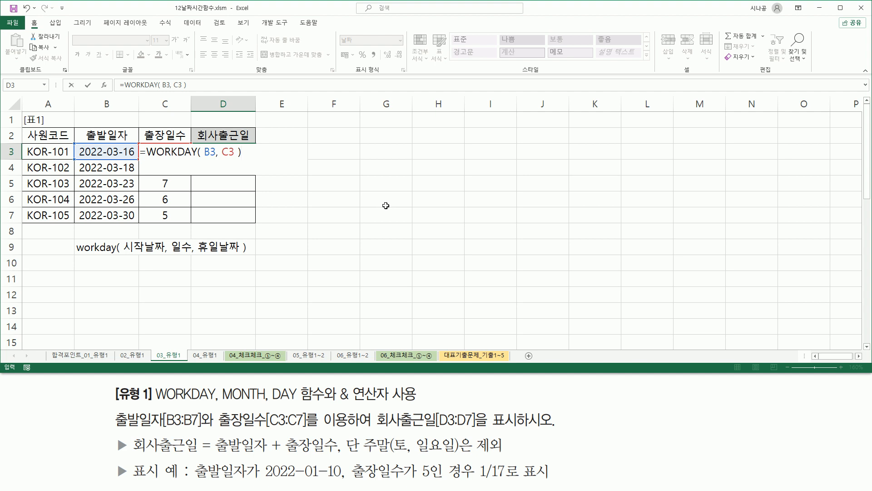
key("Return")
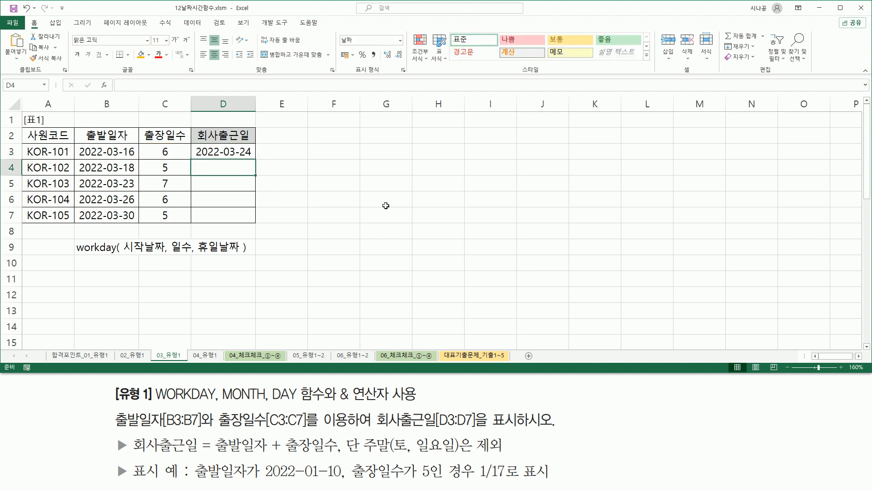
Step: Fill the WORKDAY formula from D3 down through D7
left_click_drag(105, 157, 177, 159)
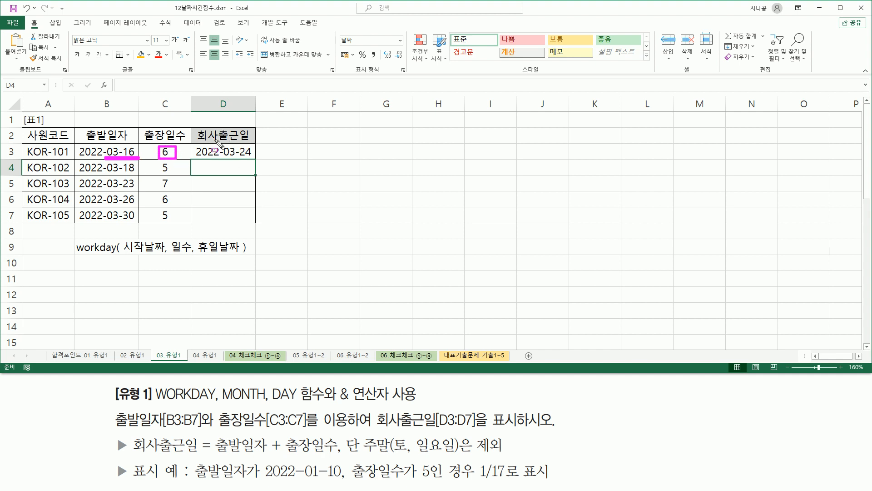
left_click_drag(196, 158, 253, 158)
key("Escape")
left_click(249, 154)
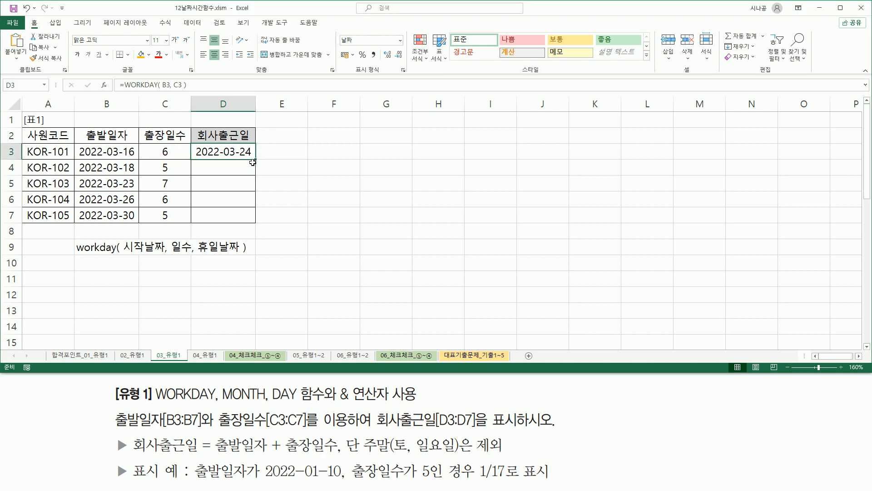
left_click_drag(257, 160, 254, 221)
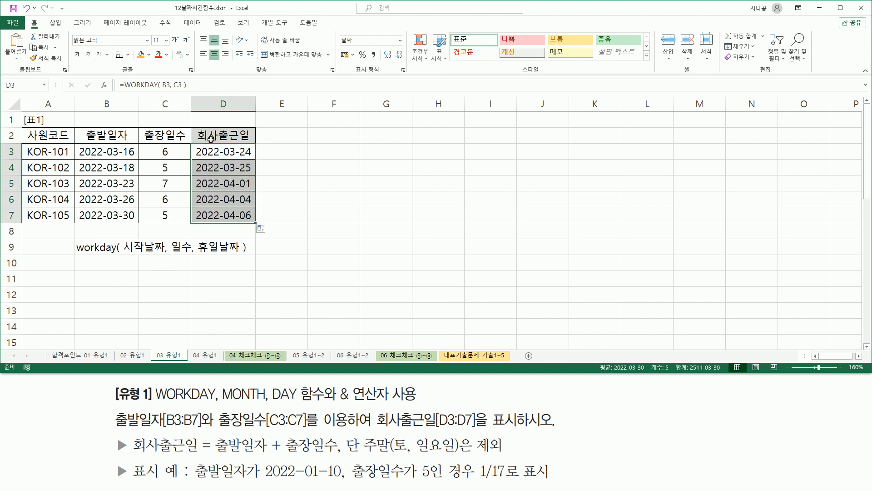
left_click(305, 251)
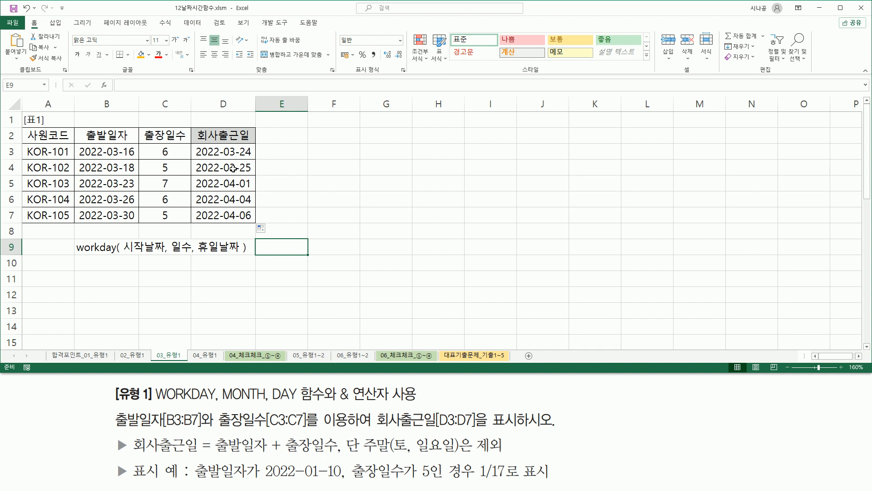
left_click(282, 180)
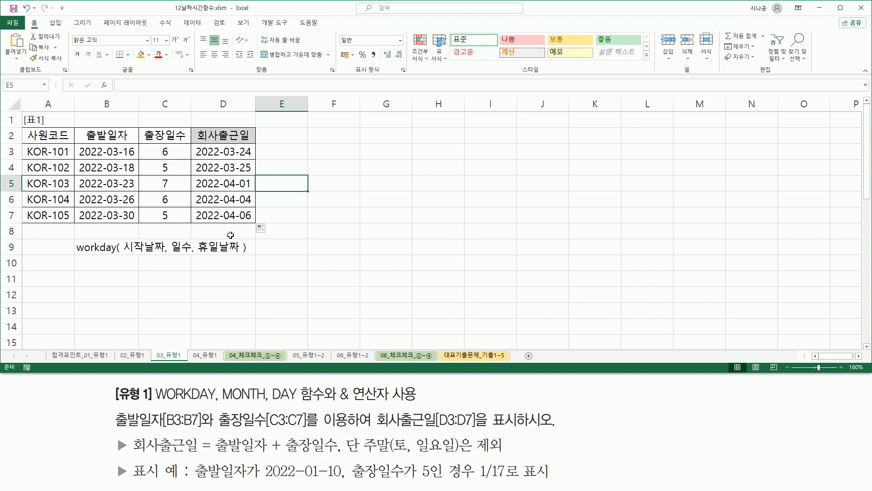
left_click(184, 272)
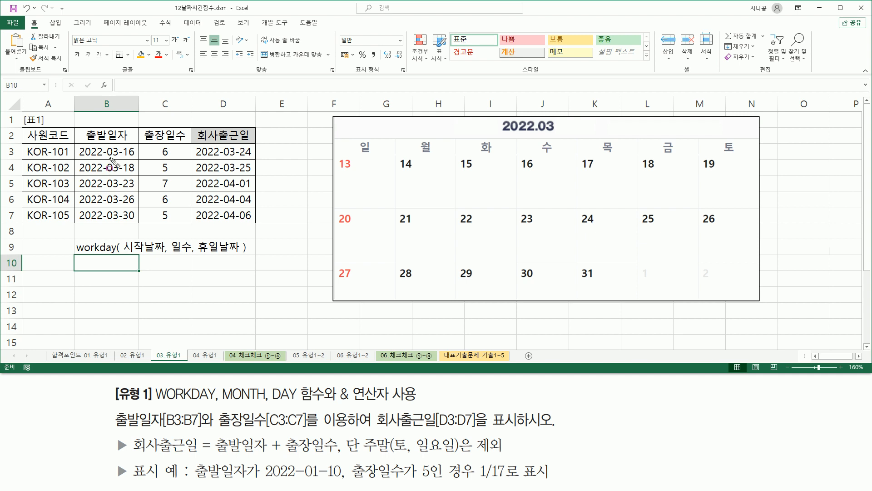
Step: Check the KOR-101 return date by counting six working days from March 16 on the 2022.03 calendar, skipping the weekend
left_click_drag(78, 157, 136, 157)
mouse_move(539, 174)
left_mouse_down()
mouse_move(528, 173)
mouse_move(540, 175)
left_mouse_up()
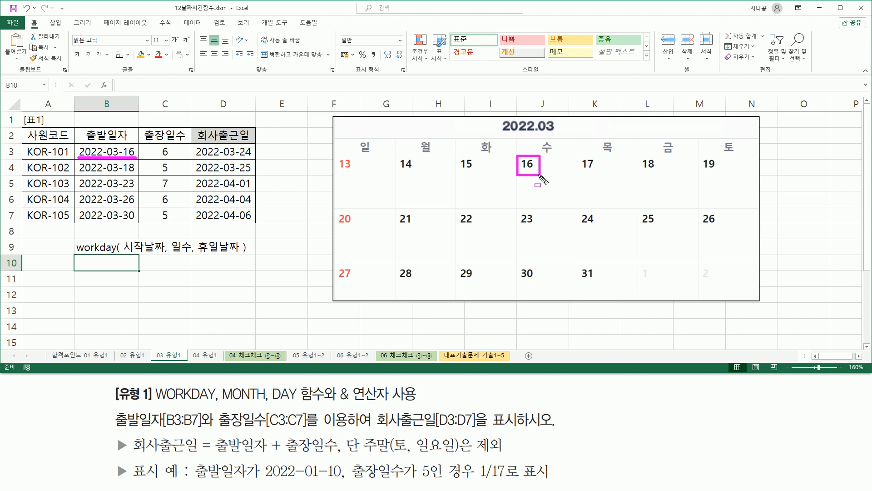
left_click_drag(161, 144, 172, 159)
mouse_move(367, 453)
left_mouse_down()
mouse_move(479, 452)
mouse_move(458, 460)
left_mouse_up()
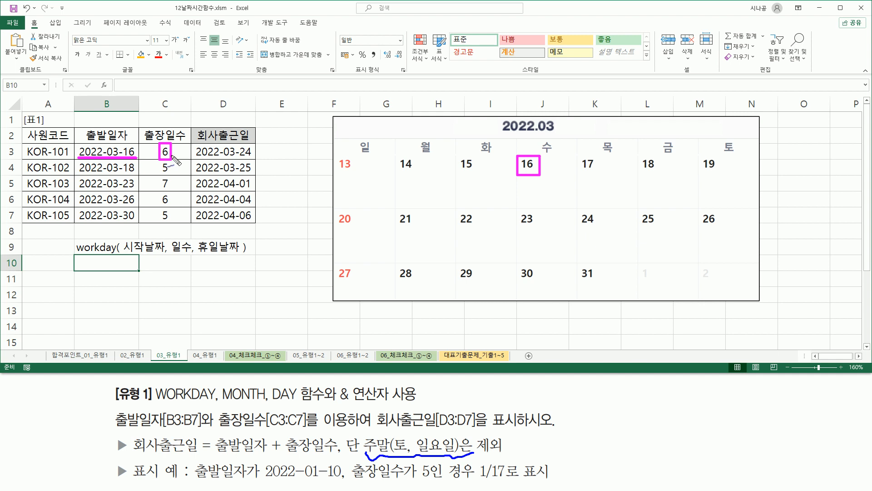
left_click_drag(551, 171, 548, 200)
mouse_move(588, 180)
left_mouse_down()
mouse_move(590, 193)
mouse_move(653, 191)
left_mouse_up()
mouse_move(737, 167)
left_mouse_down()
mouse_move(713, 190)
mouse_move(732, 193)
left_mouse_up()
mouse_move(367, 218)
left_mouse_down()
mouse_move(351, 238)
mouse_move(369, 240)
left_mouse_up()
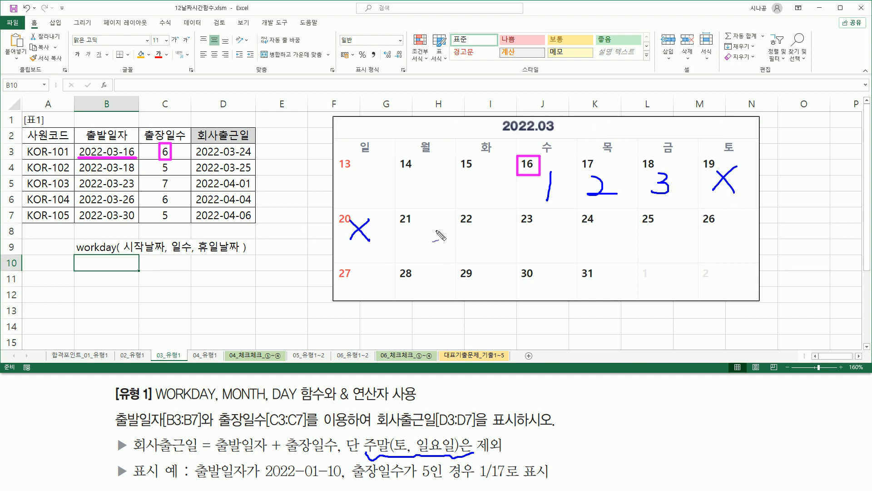
mouse_move(425, 224)
left_mouse_down()
mouse_move(434, 237)
mouse_move(426, 248)
left_mouse_up()
mouse_move(480, 220)
left_mouse_down()
mouse_move(475, 245)
mouse_move(494, 226)
left_mouse_up()
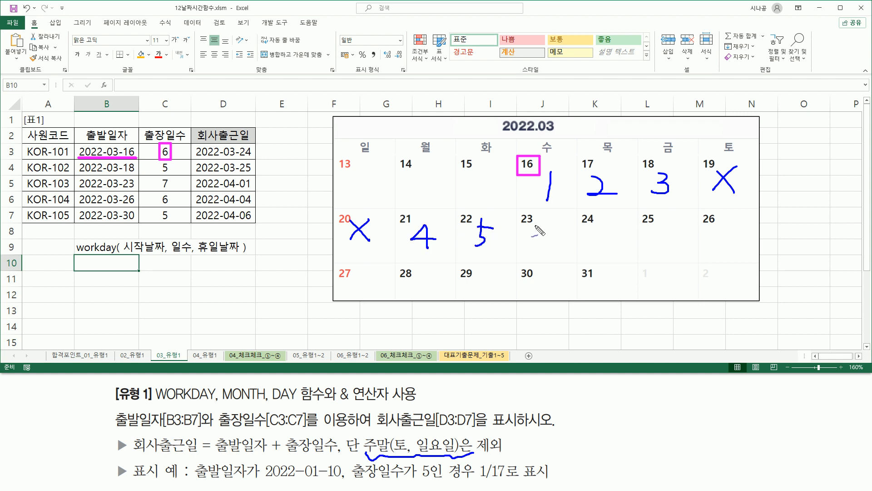
mouse_move(547, 221)
left_mouse_down()
mouse_move(537, 249)
mouse_move(548, 248)
left_mouse_up()
mouse_move(600, 232)
left_mouse_down()
mouse_move(578, 219)
mouse_move(593, 235)
left_mouse_up()
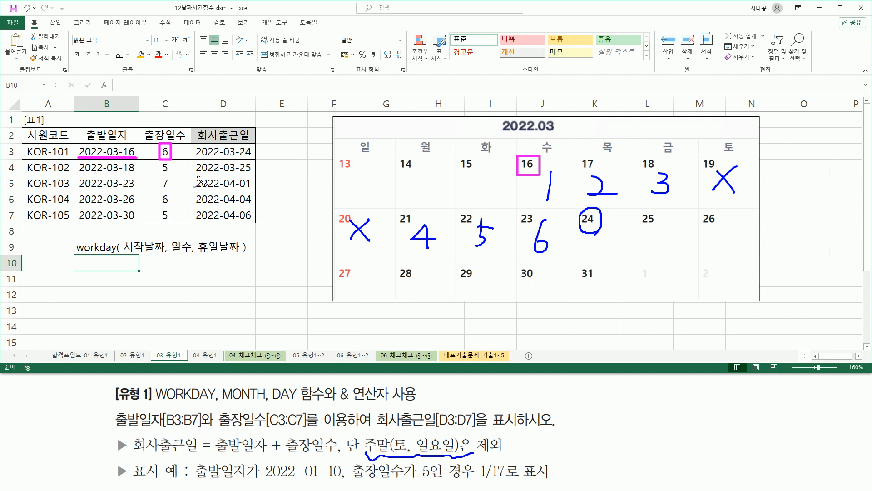
left_click_drag(222, 160, 263, 158)
key("Escape")
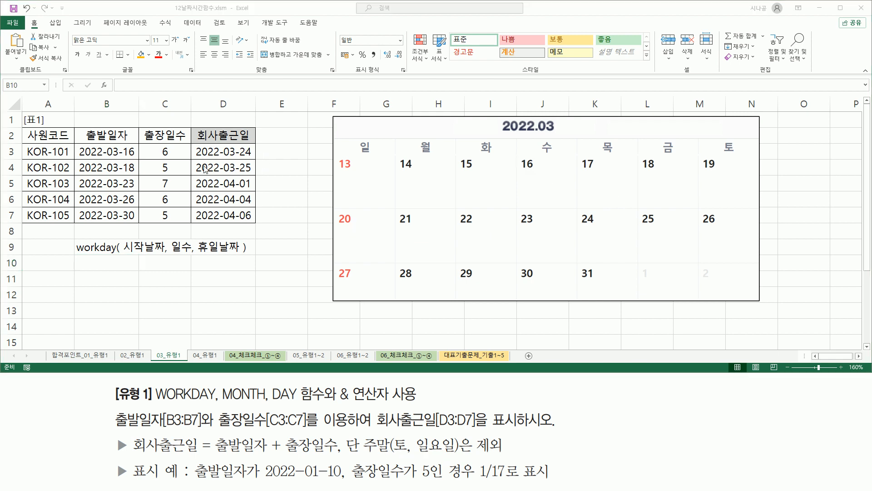
Step: Check the KOR-102 return date by counting five working days from March 18 on the 2022.03 calendar, skipping the weekend
left_click_drag(79, 173, 137, 173)
left_click_drag(638, 157, 661, 170)
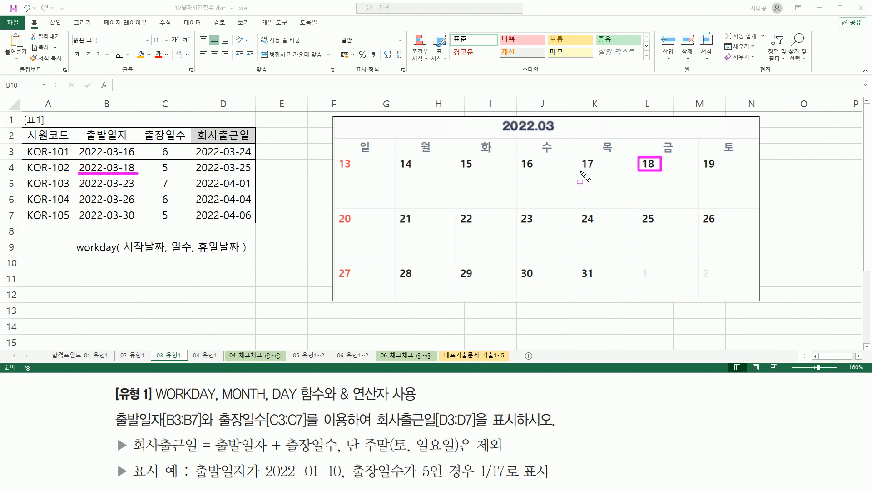
left_click_drag(159, 162, 176, 174)
left_click_drag(661, 177, 653, 198)
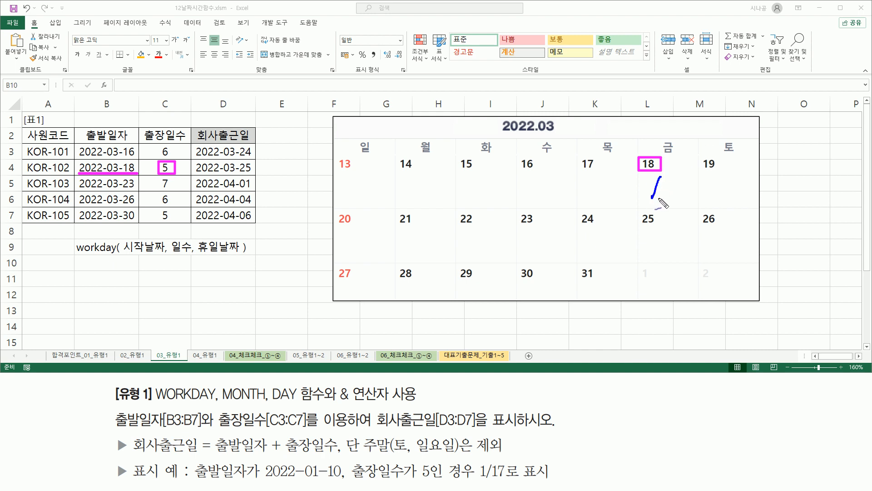
mouse_move(746, 169)
left_mouse_down()
mouse_move(717, 192)
mouse_move(743, 193)
left_mouse_up()
mouse_move(372, 225)
left_mouse_down()
mouse_move(358, 244)
mouse_move(375, 244)
left_mouse_up()
left_click_drag(426, 228, 444, 247)
mouse_move(479, 230)
left_mouse_down()
mouse_move(494, 238)
mouse_move(479, 246)
left_mouse_up()
mouse_move(537, 230)
left_mouse_down()
mouse_move(549, 243)
mouse_move(539, 255)
left_mouse_up()
mouse_move(600, 229)
left_mouse_down()
mouse_move(604, 243)
mouse_move(591, 249)
mouse_move(612, 233)
left_mouse_up()
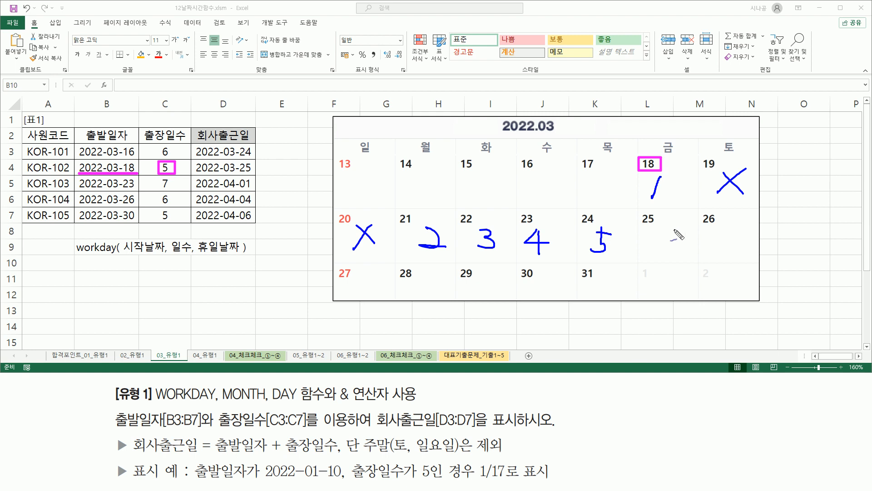
mouse_move(658, 221)
left_mouse_down()
mouse_move(636, 216)
mouse_move(649, 236)
left_mouse_up()
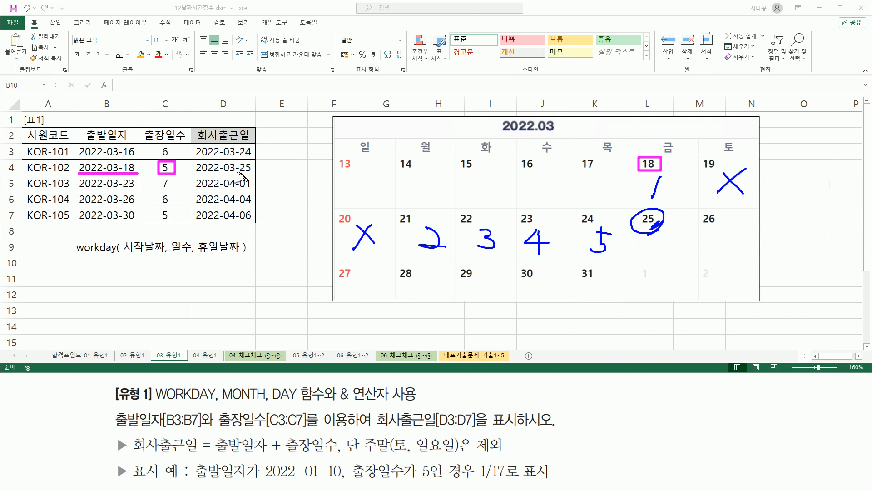
left_click_drag(219, 174, 259, 172)
key("Escape")
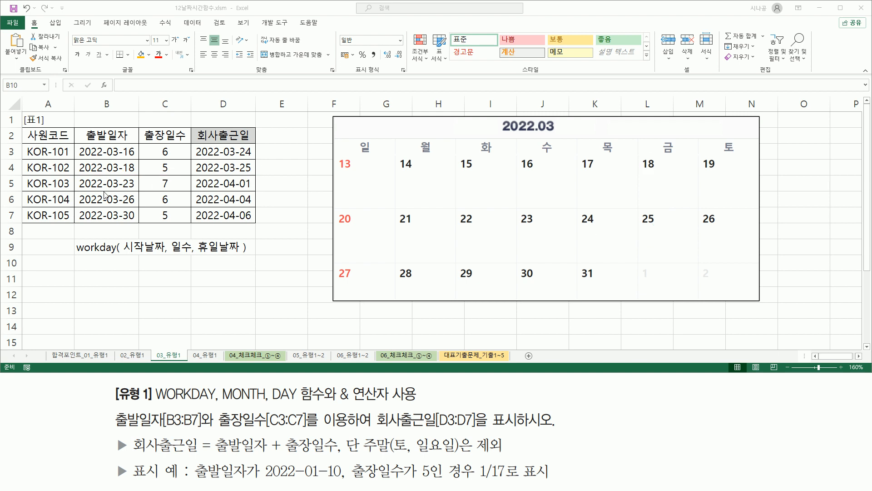
Step: Check the KOR-103 return date by counting seven working days from March 23 on the 2022.03 calendar, skipping the weekend
left_click_drag(77, 190, 139, 190)
left_click_drag(518, 215, 538, 230)
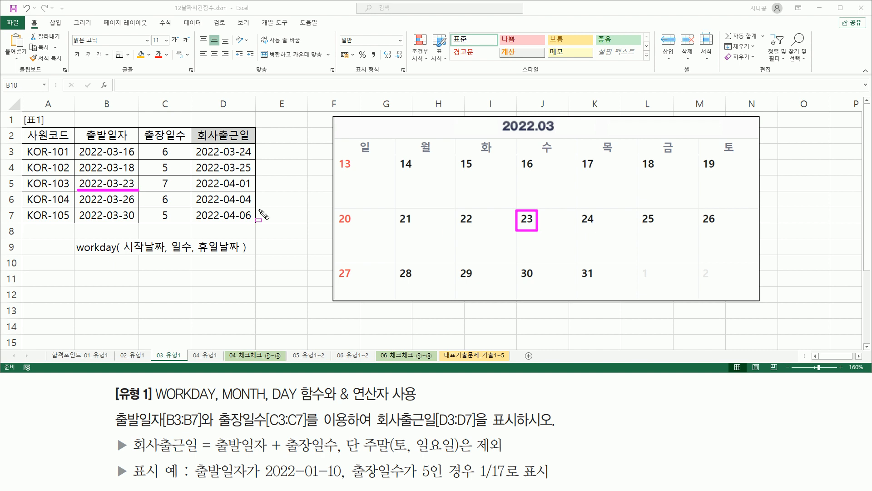
mouse_move(169, 176)
left_mouse_down()
mouse_move(156, 184)
mouse_move(174, 191)
left_mouse_up()
left_click_drag(553, 226, 543, 255)
mouse_move(596, 232)
left_mouse_down()
mouse_move(596, 247)
mouse_move(616, 248)
left_mouse_up()
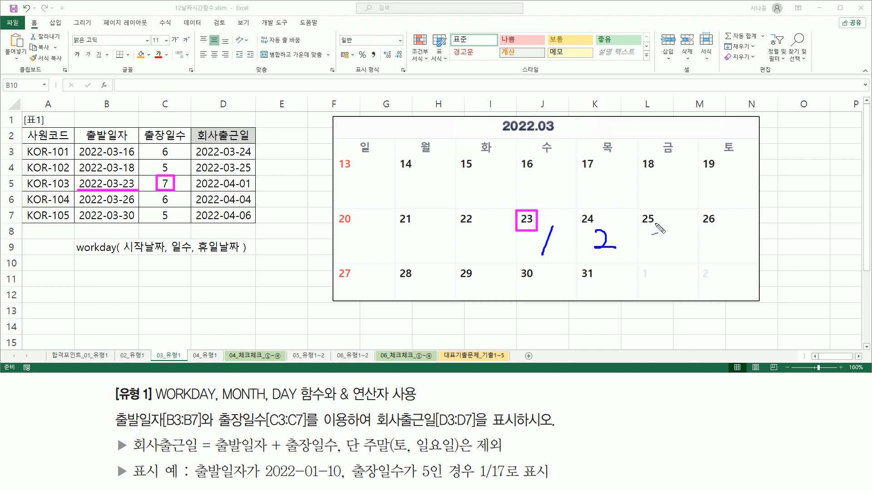
left_click_drag(652, 226, 650, 246)
mouse_move(737, 226)
left_mouse_down()
mouse_move(711, 250)
mouse_move(731, 249)
left_mouse_up()
mouse_move(374, 273)
left_mouse_down()
mouse_move(352, 297)
mouse_move(373, 295)
left_mouse_up()
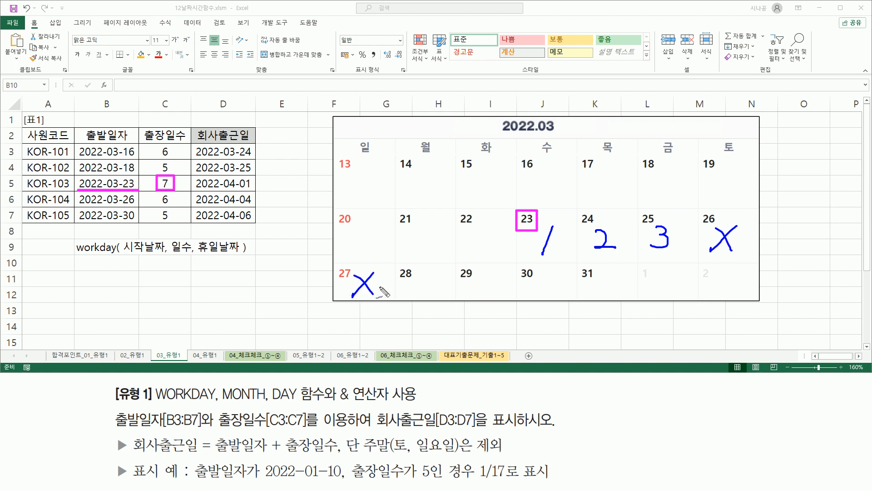
mouse_move(432, 273)
left_mouse_down()
mouse_move(444, 288)
mouse_move(433, 300)
left_mouse_up()
mouse_move(498, 280)
left_mouse_down()
mouse_move(481, 281)
mouse_move(482, 296)
left_mouse_up()
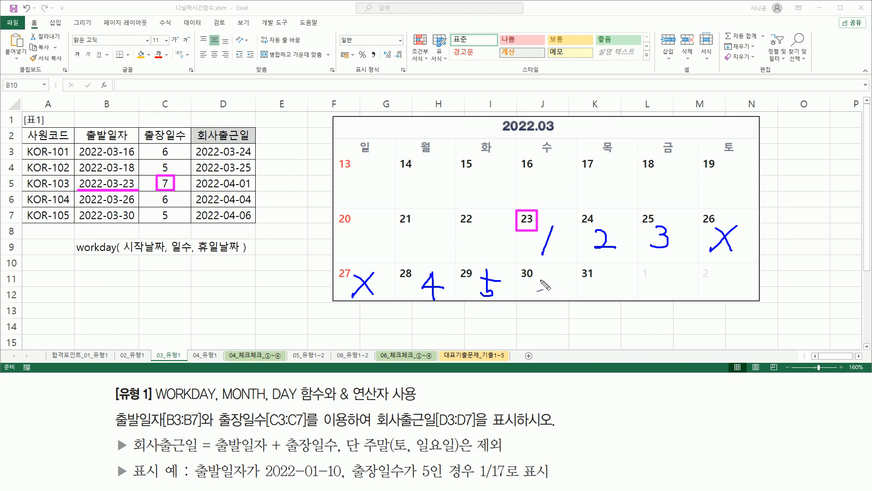
left_click_drag(548, 269, 551, 284)
mouse_move(600, 273)
left_mouse_down()
mouse_move(605, 299)
mouse_move(633, 273)
mouse_move(656, 285)
left_mouse_up()
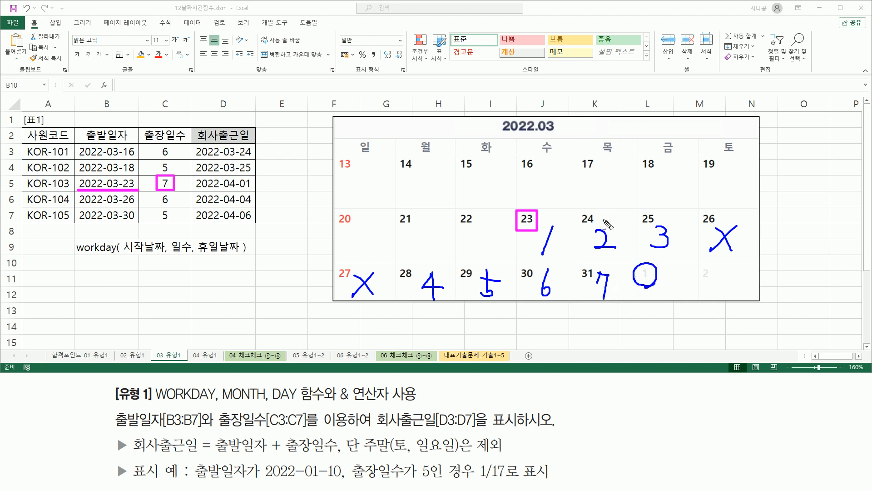
left_click_drag(222, 187, 262, 191)
key("Escape")
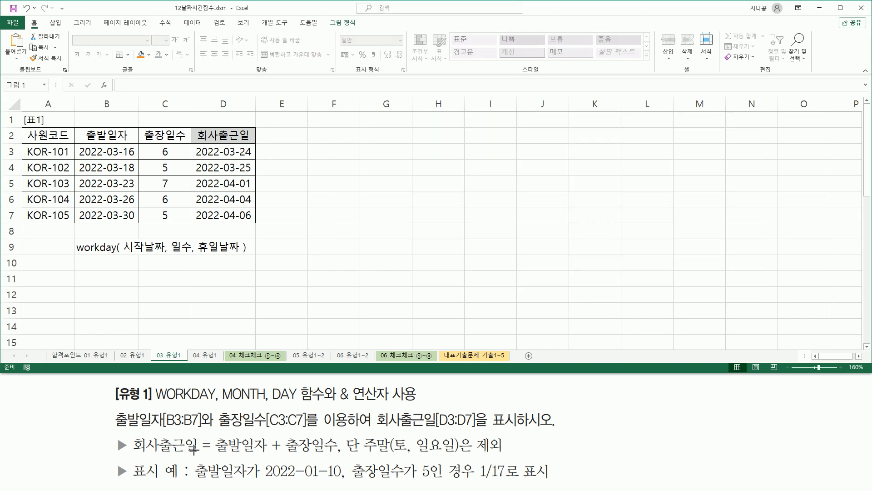
Step: Compare the month/day display example 1/17 in the task text with the full date format used in D3
left_click_drag(130, 460, 187, 479)
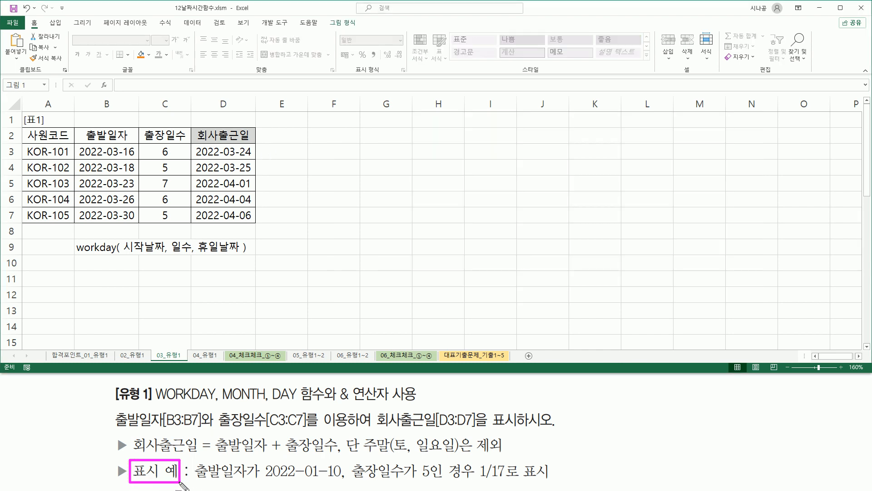
left_click_drag(262, 478, 432, 478)
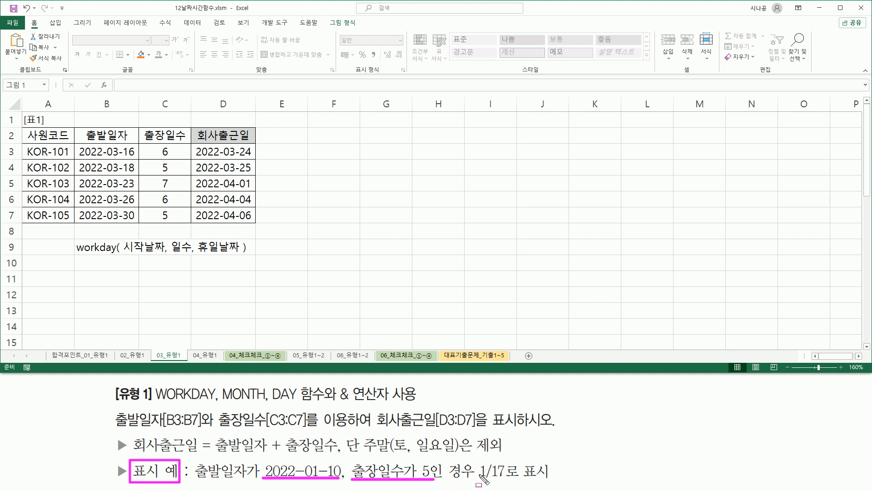
mouse_move(476, 458)
left_mouse_down()
mouse_move(495, 482)
mouse_move(510, 483)
left_mouse_up()
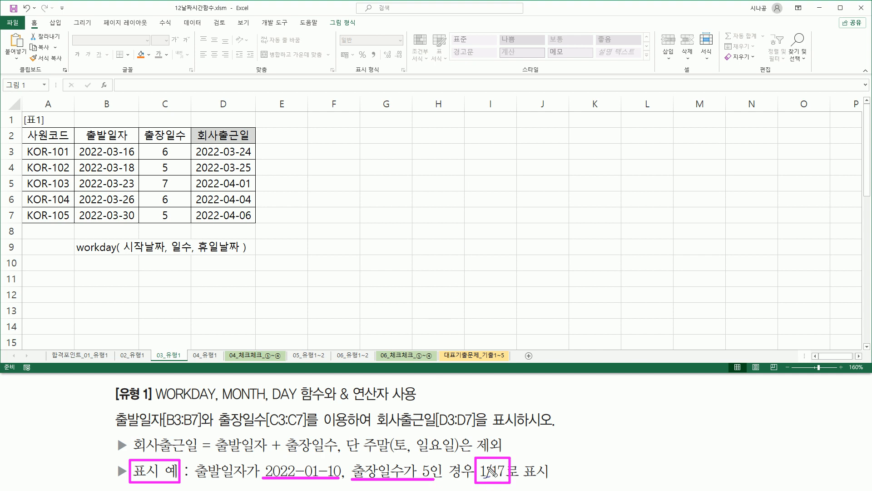
left_click_drag(483, 447, 480, 444)
left_click_drag(498, 455, 511, 450)
left_click_drag(195, 158, 259, 158)
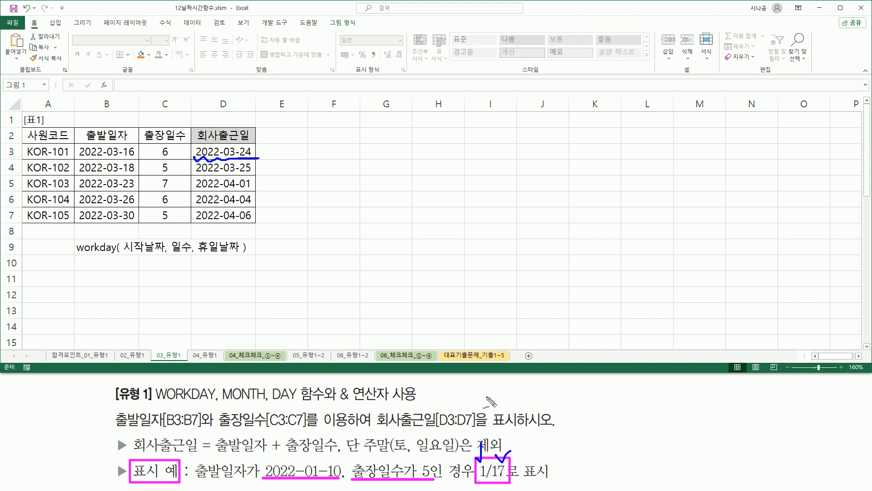
key("Escape")
Step: Copy the WORKDAY( B3, C3 ) expression in D3 and wrap it in MONTH to form =MONTH( WORKDAY( B3, C3 ) )
left_click(227, 152)
double_click(227, 151)
left_click_drag(148, 154, 325, 148)
key("ctrl+c")
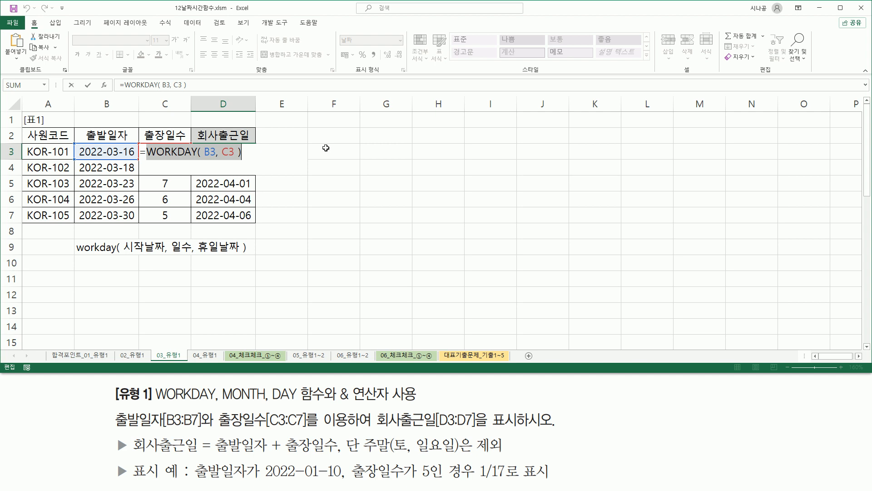
key("Home")
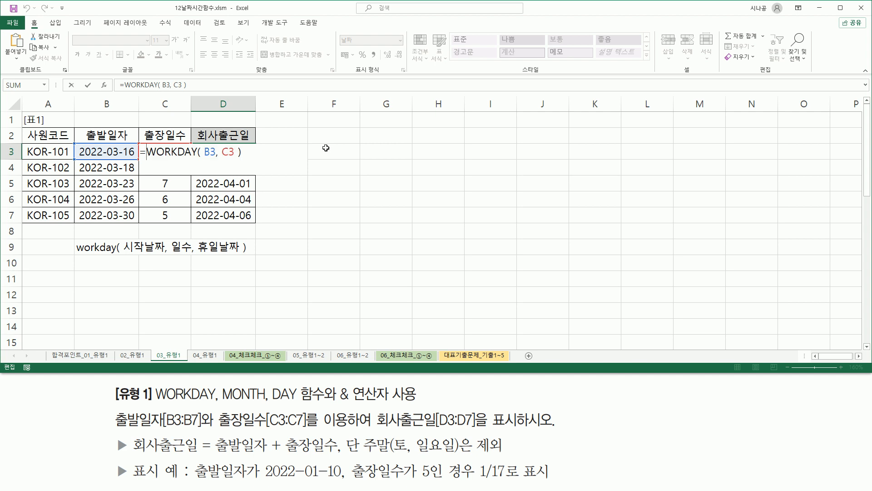
type("mon")
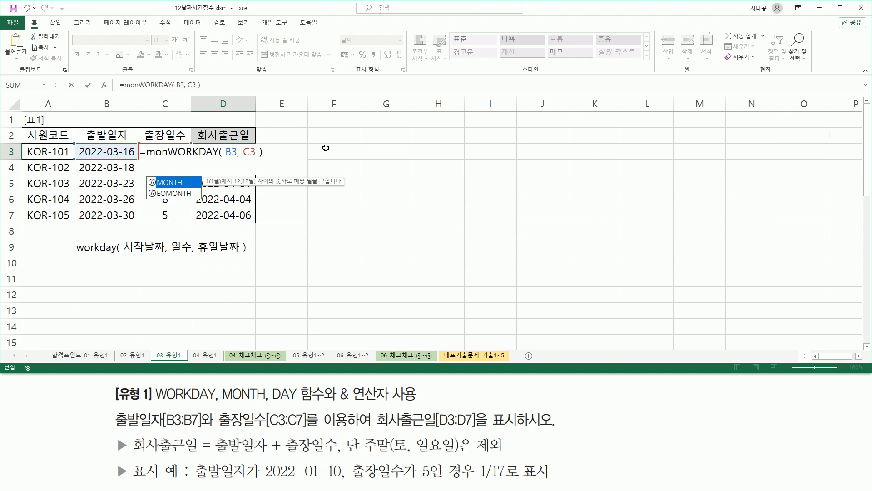
key("Tab")
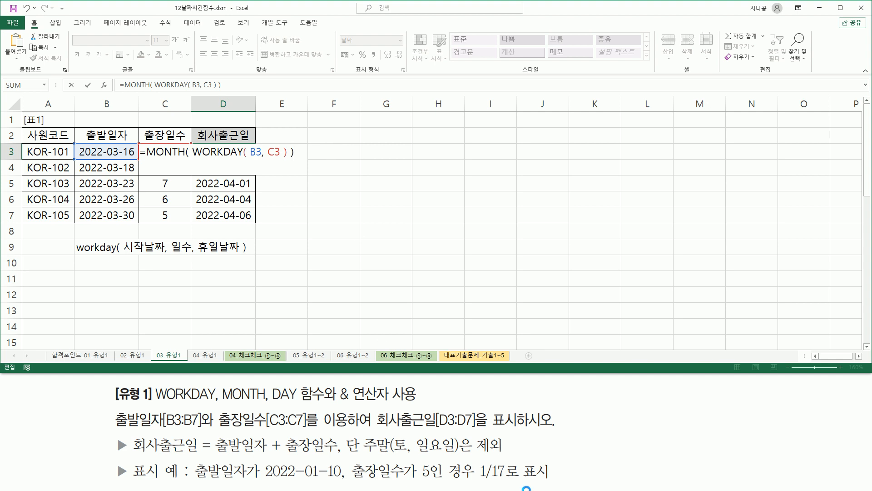
Step: Extend the D3 formula with & "/" & followed by the copied WORKDAY( B3, C3 ) expression
left_click_drag(480, 460, 487, 480)
key("Escape")
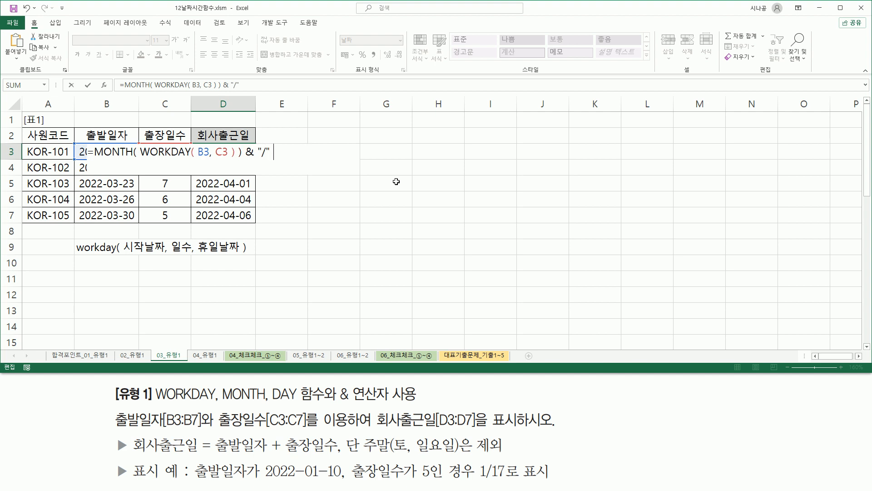
type("&")
left_click_drag(483, 479, 505, 480)
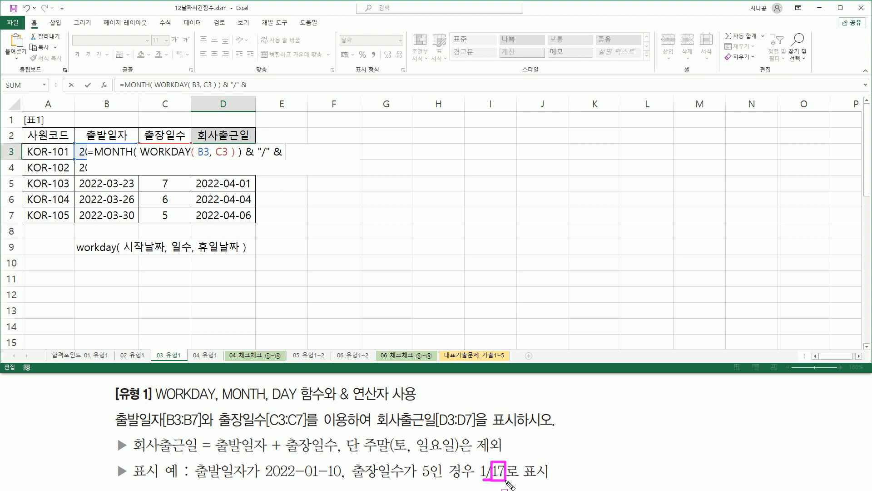
key("Escape")
left_click(300, 151)
key("ctrl+v")
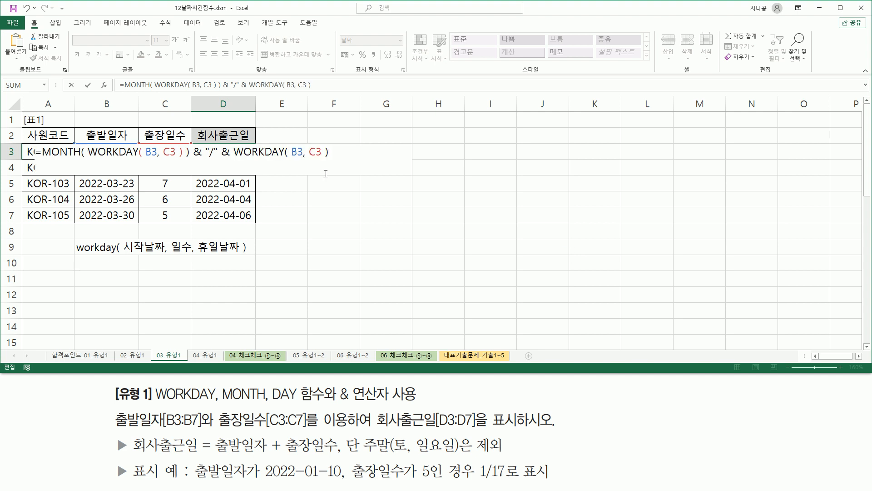
Step: Wrap the second WORKDAY( B3, C3 ) in the D3 formula in the DAY function and commit the formula
left_click_drag(235, 152, 344, 152)
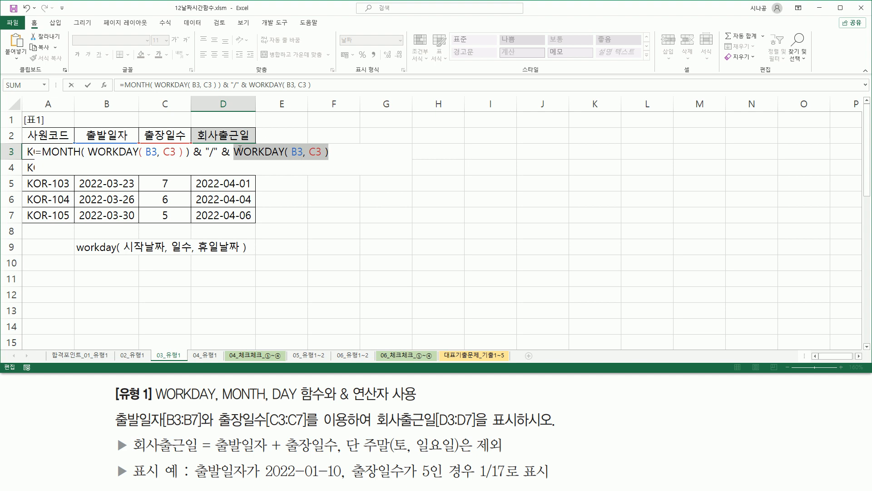
left_click(235, 152)
type("d")
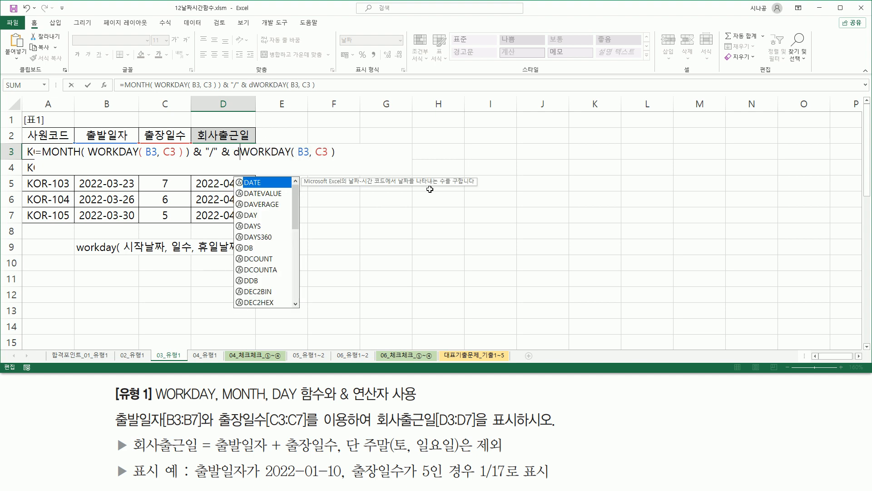
type("ay")
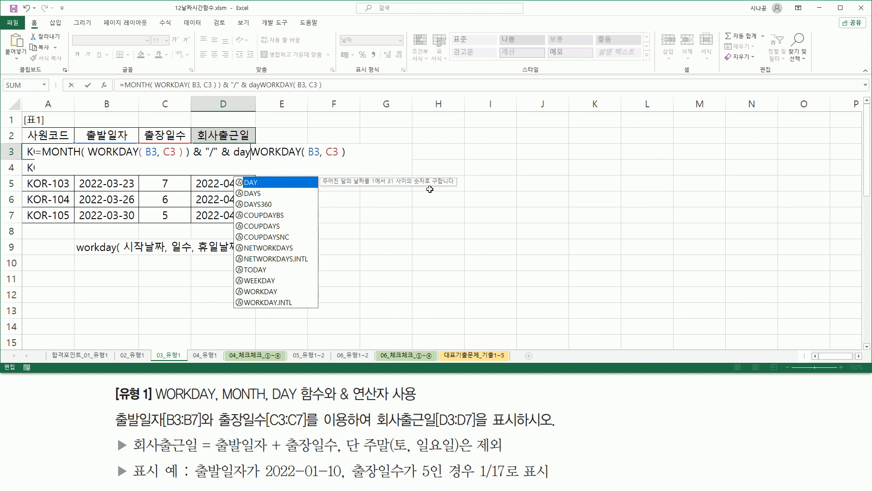
type("(")
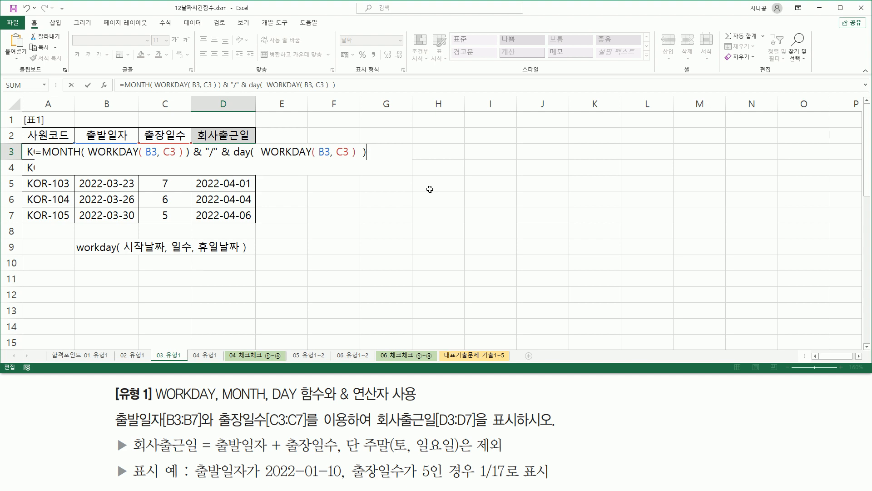
key("Return")
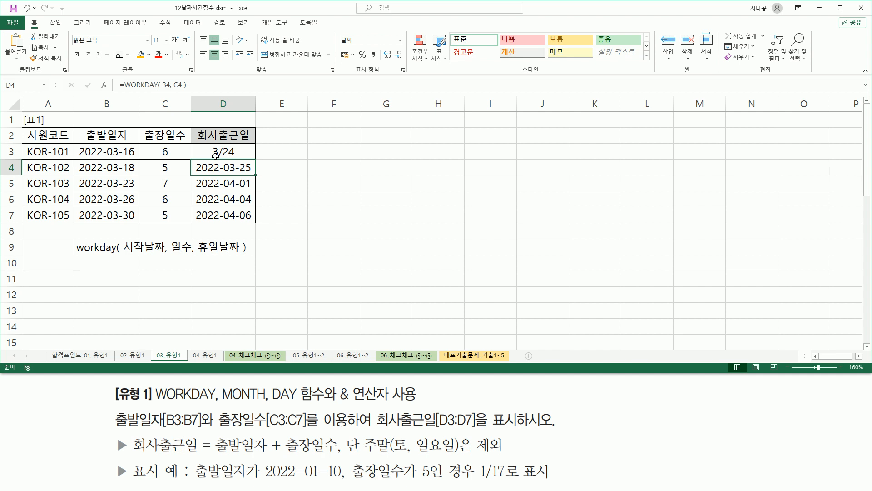
Step: Fill the month/day formula from D3 down through D7
left_click(235, 154)
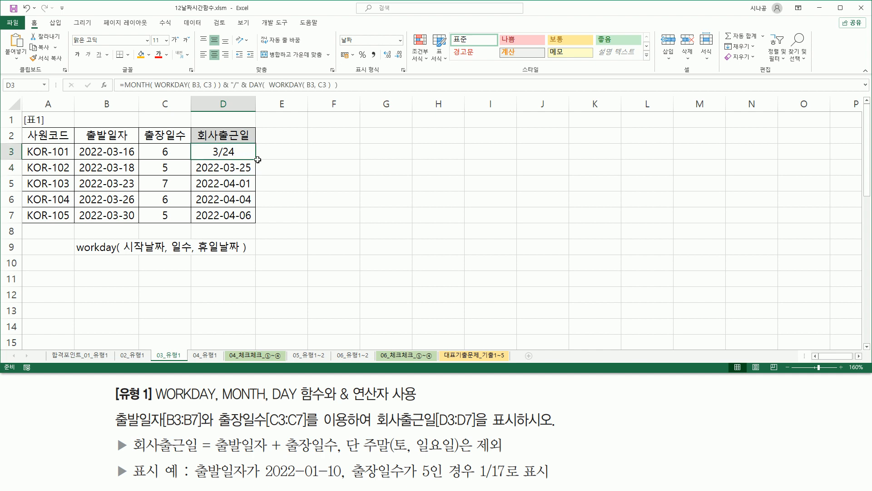
left_click_drag(257, 159, 258, 220)
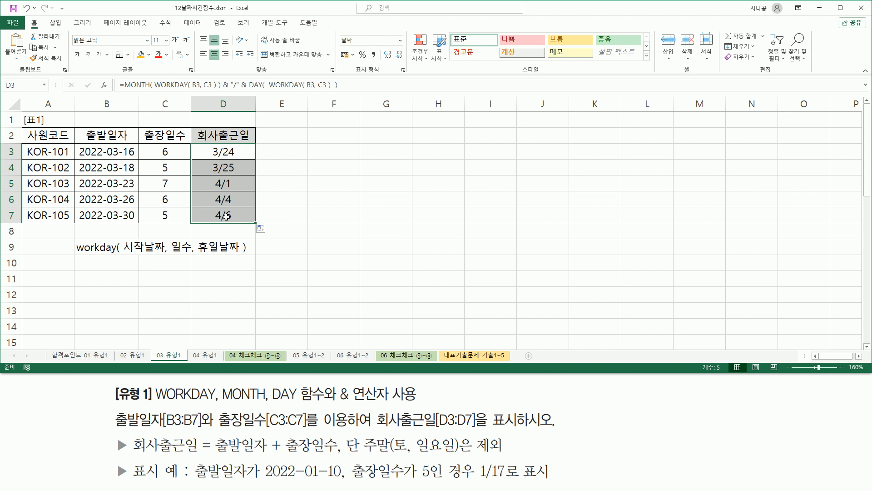
Step: Place a text copy of the D3 formula in B11 and colour it red
left_click(355, 86)
key("Escape")
left_click(124, 280)
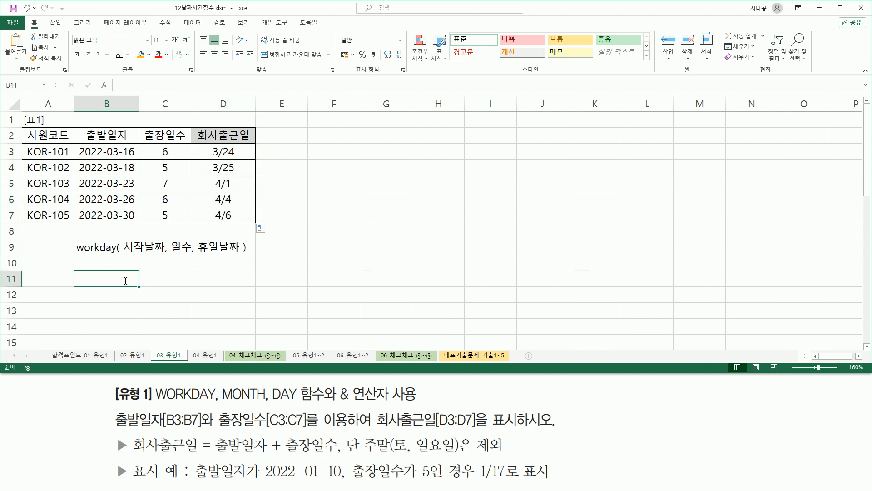
key("ctrl+v")
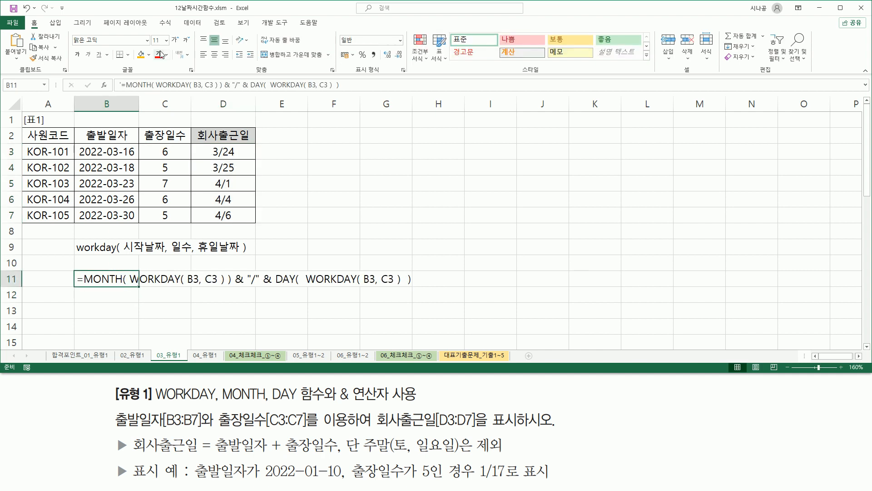
left_click(160, 55)
left_click(479, 188)
Step: Review the B11 formula, matching its MONTH part, "/" separator, & operators and DAY part to the 1/17 display example
left_click_drag(129, 286, 219, 285)
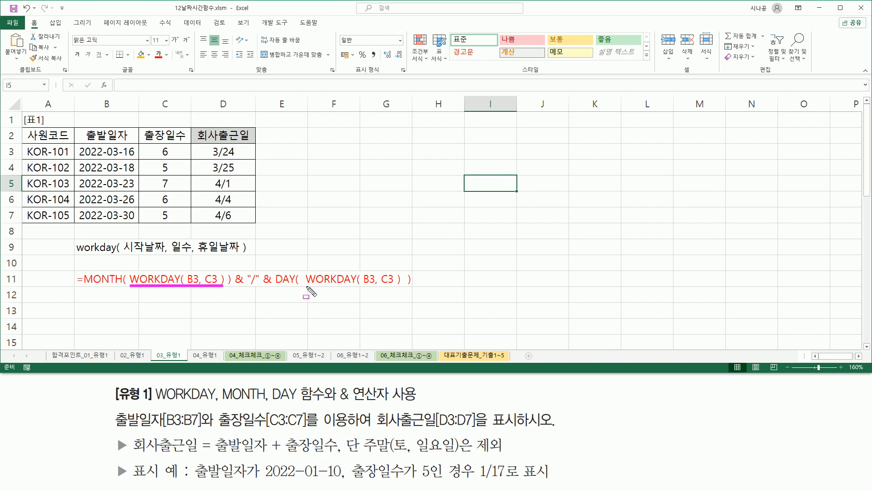
left_click_drag(306, 286, 399, 285)
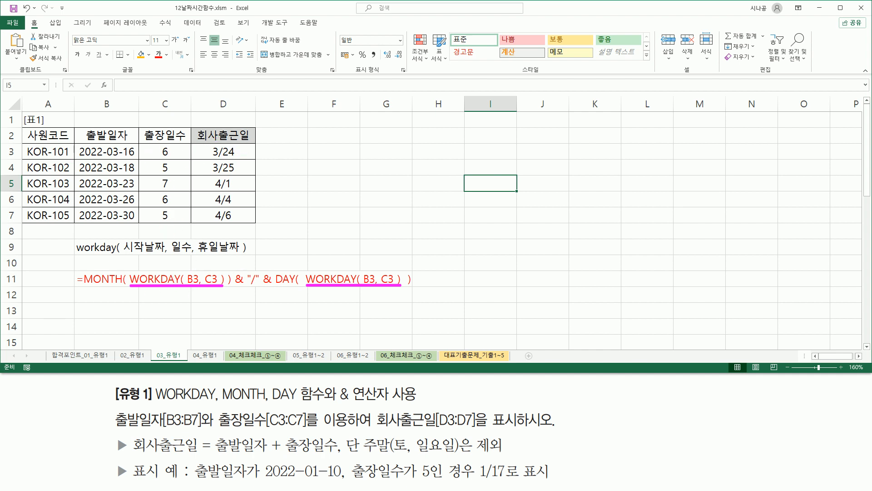
left_click_drag(174, 280, 183, 260)
mouse_move(342, 271)
left_mouse_down()
mouse_move(346, 278)
mouse_move(361, 262)
left_mouse_up()
left_click_drag(83, 267, 232, 291)
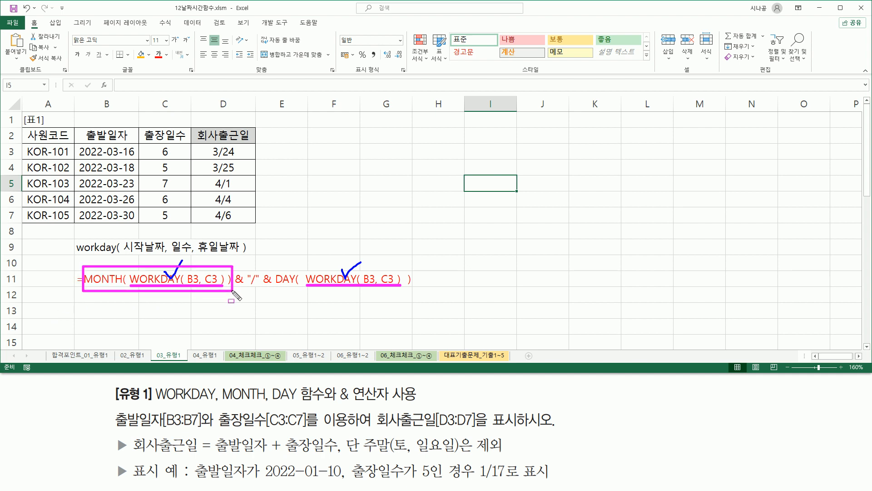
mouse_move(273, 267)
left_mouse_down()
mouse_move(336, 295)
mouse_move(416, 292)
left_mouse_up()
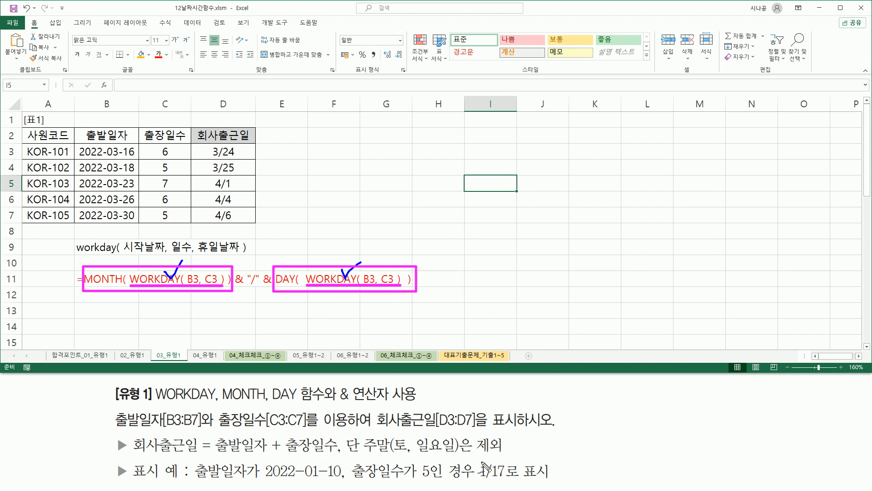
mouse_move(480, 456)
left_mouse_down()
mouse_move(489, 452)
mouse_move(507, 472)
mouse_move(513, 455)
left_mouse_up()
left_click_drag(482, 479, 491, 477)
left_click_drag(237, 272, 249, 249)
left_click_drag(248, 286, 274, 252)
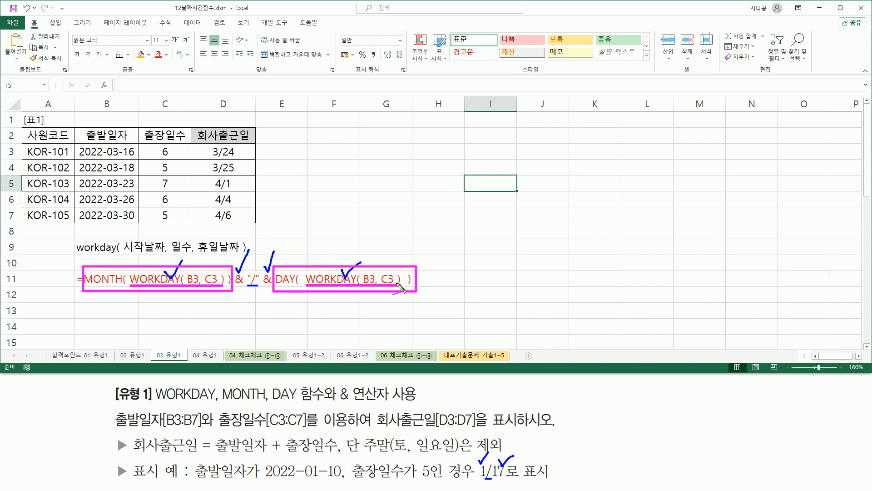
key("Escape")
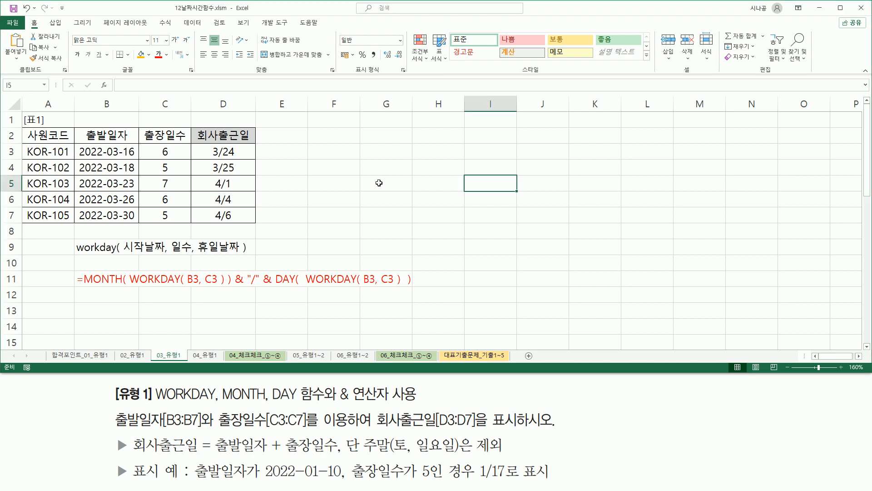
left_click(381, 185)
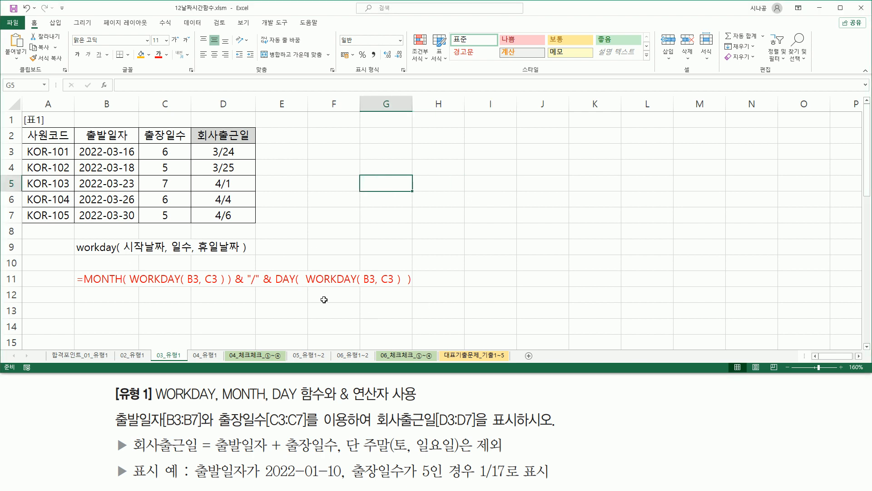